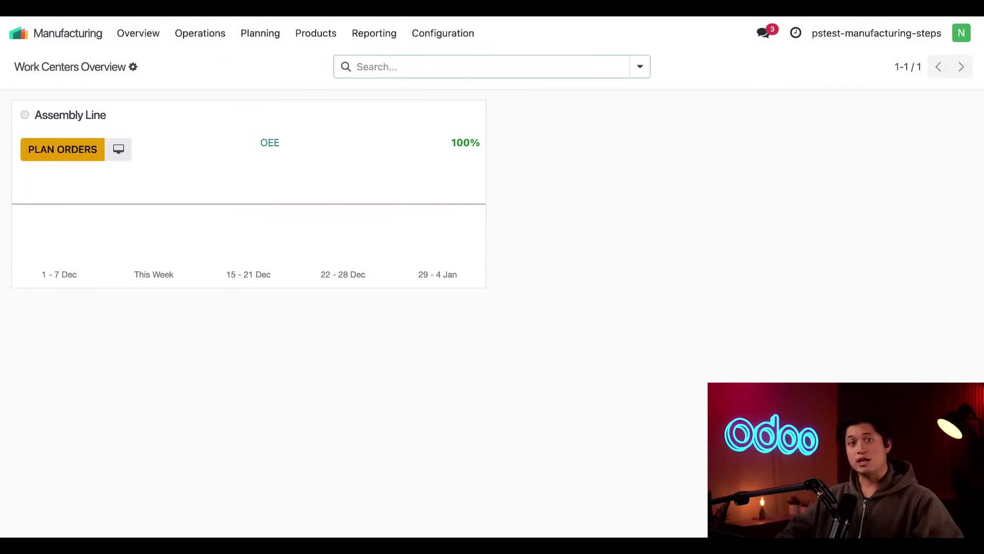
Create a new manufacturing order for Lamp, loading Lamp Body, Lightbulb and Lampshade components.
{"action": "left_click", "coordinate": [217, 35]}
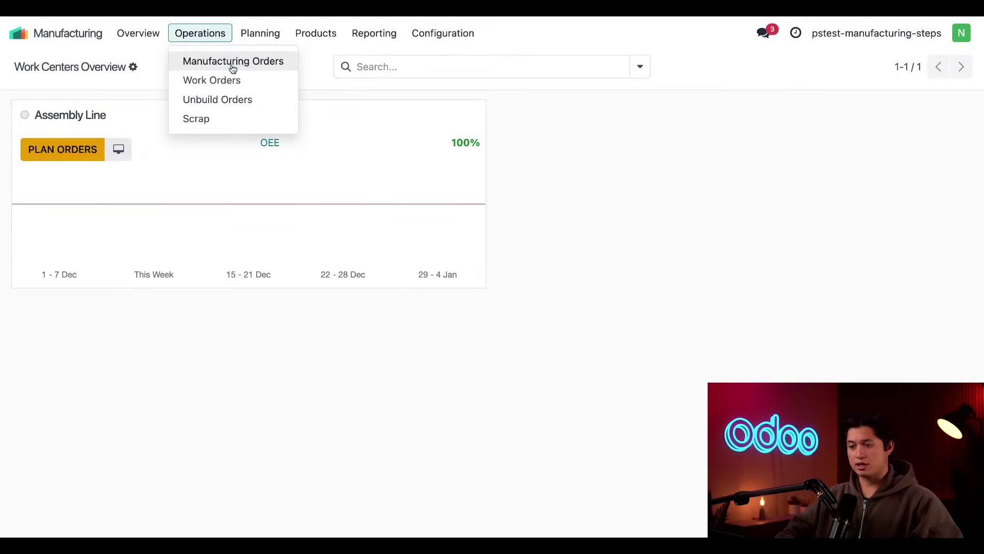
{"action": "left_click", "coordinate": [280, 62]}
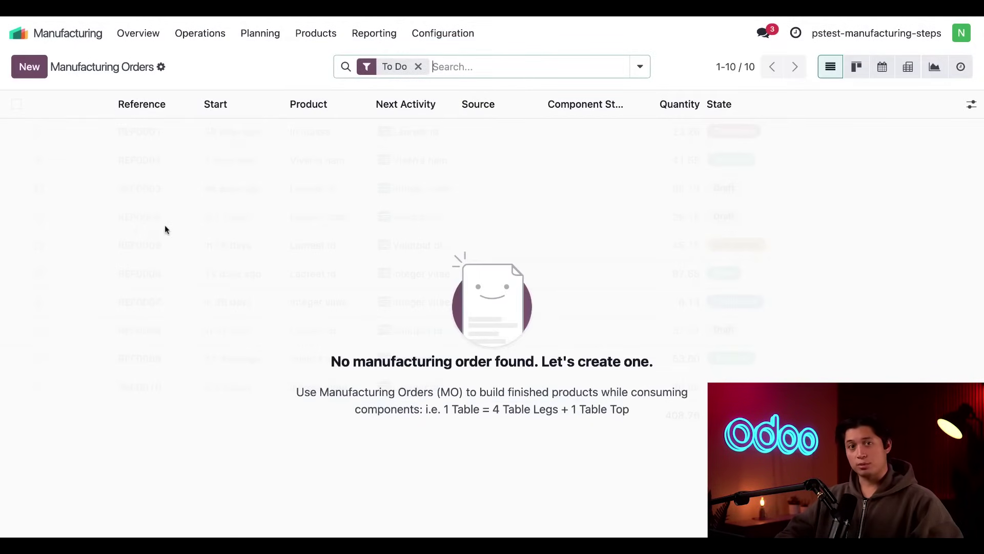
{"action": "left_click", "coordinate": [29, 67]}
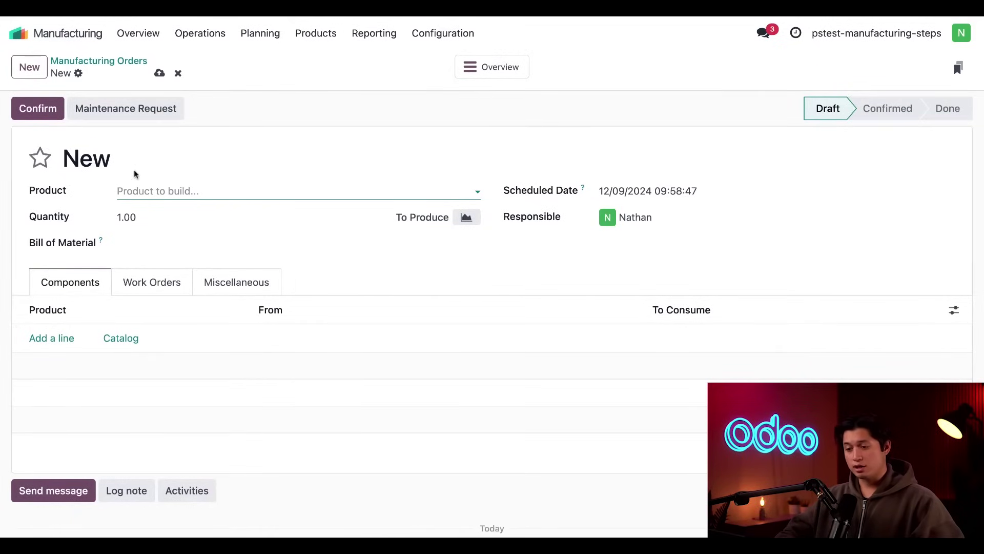
{"action": "left_click", "coordinate": [157, 193]}
{"action": "key", "text": "Escape"}
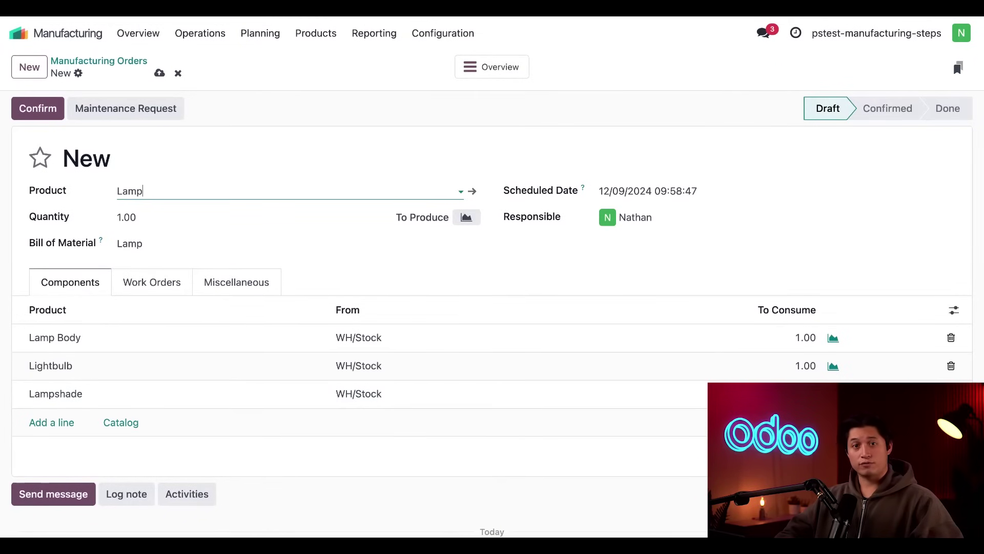
Confirm Lamp order WH/MO/00013 and check its chatter log.
{"action": "left_click", "coordinate": [38, 108]}
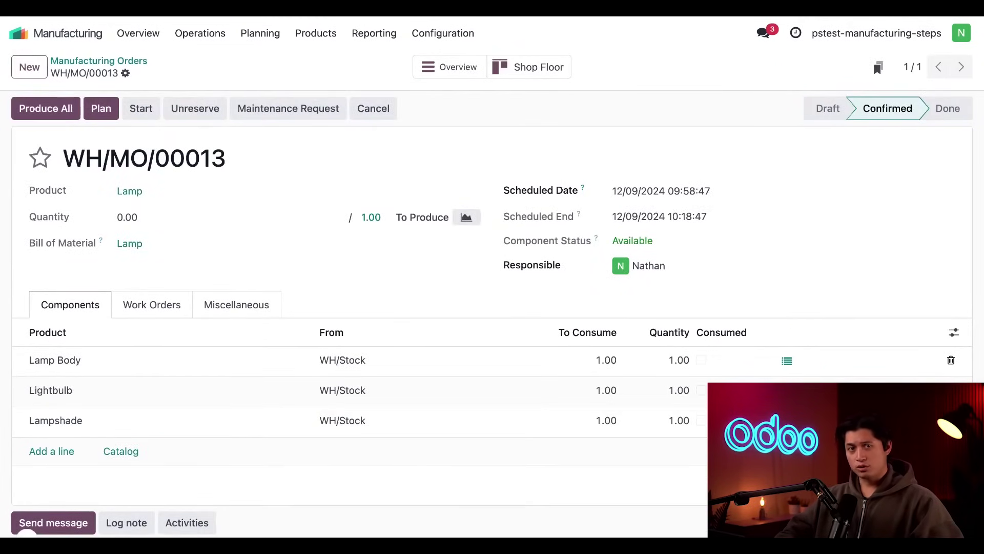
{"action": "scroll", "coordinate": [375, 296], "scroll_direction": "down", "scroll_amount": 4}
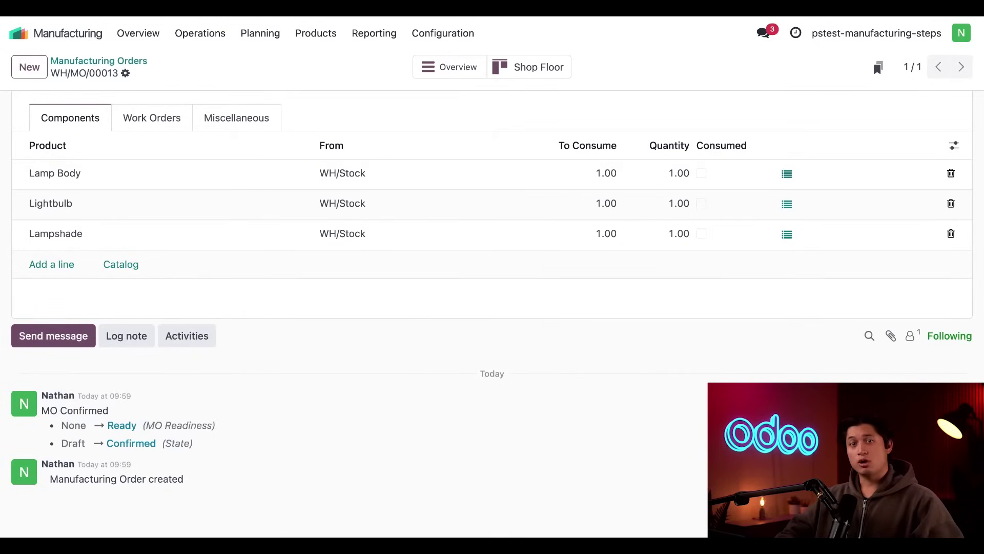
Produce all on WH/MO/00013, making one Lamp and consuming its components.
{"action": "scroll", "coordinate": [492, 277], "scroll_direction": "up", "scroll_amount": 4}
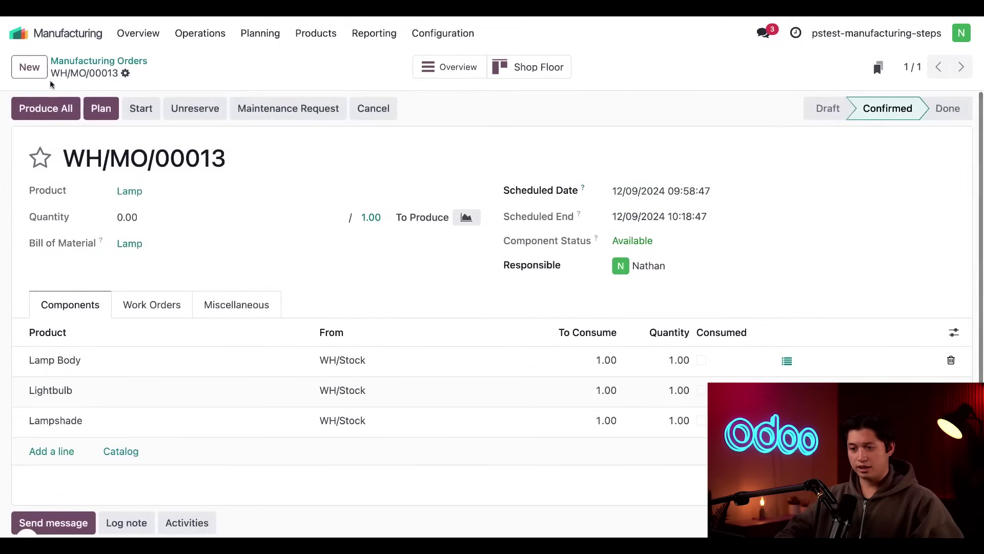
{"action": "left_click", "coordinate": [64, 112]}
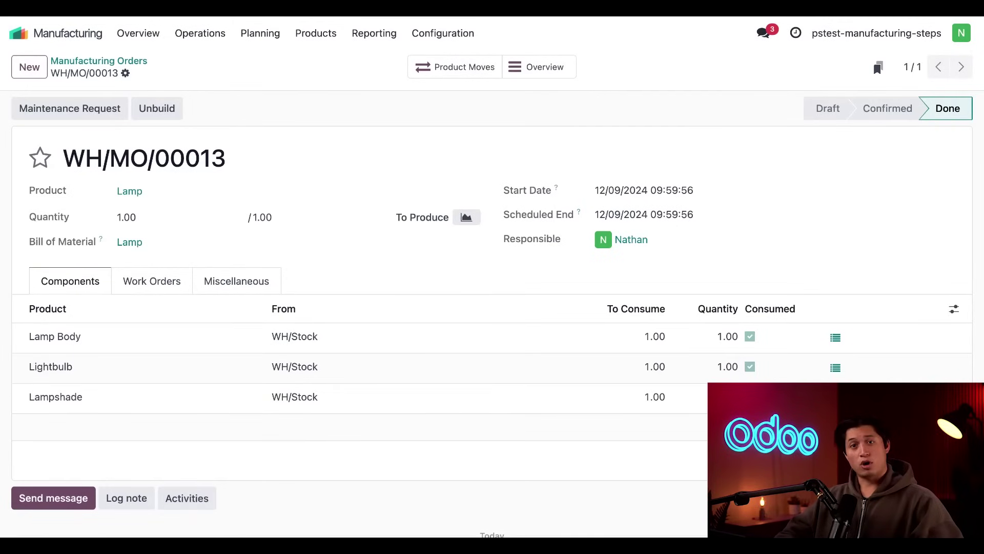
Show the Product Moves of WH/MO/00013: Lamp into WH/Stock, three components into Production.
{"action": "left_click", "coordinate": [463, 75]}
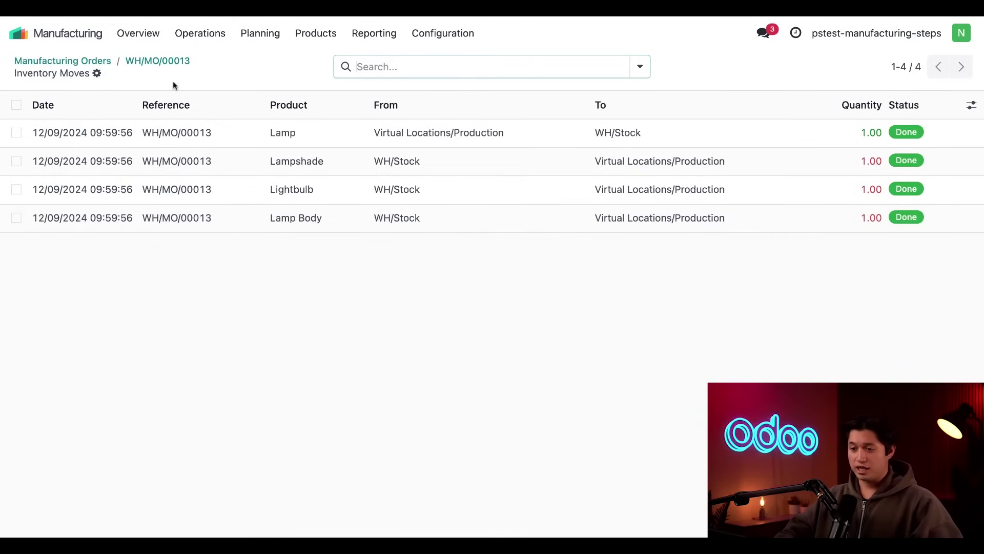
Open Inventory settings and verify Storage Locations and Multi-Step Routes are enabled under Warehouse.
{"action": "left_click", "coordinate": [19, 32]}
{"action": "left_click", "coordinate": [261, 300]}
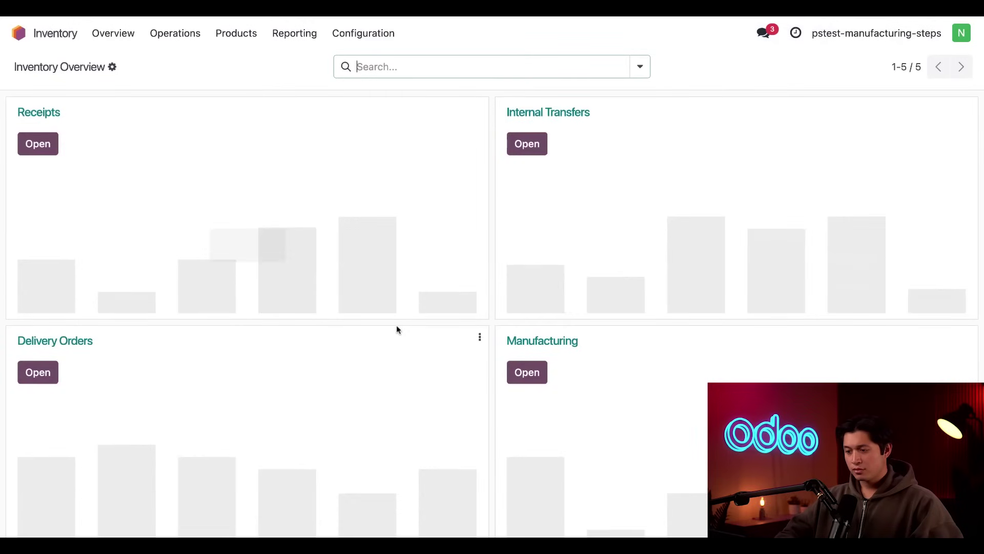
{"action": "left_click", "coordinate": [366, 35]}
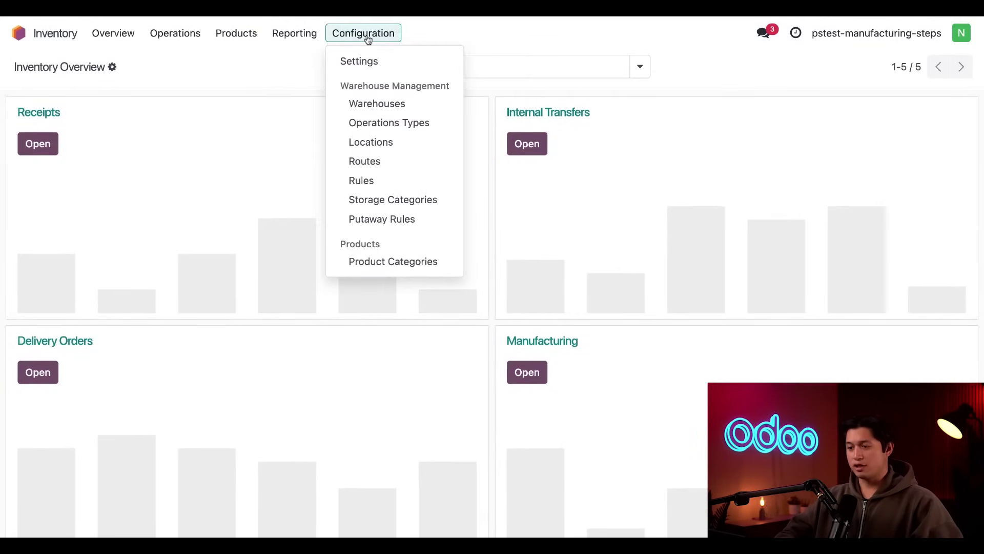
{"action": "left_click", "coordinate": [391, 63]}
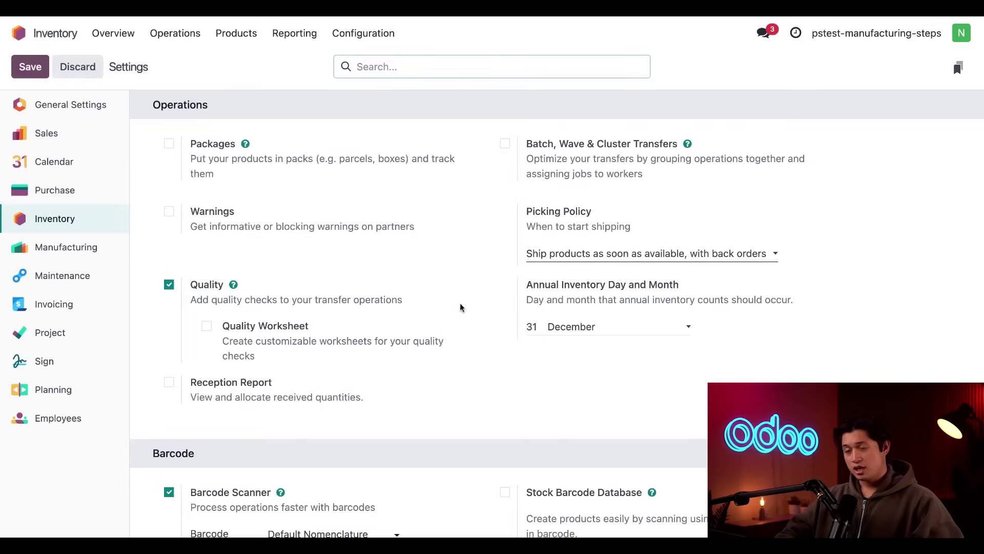
{"action": "scroll", "coordinate": [460, 306], "scroll_direction": "down", "scroll_amount": 10}
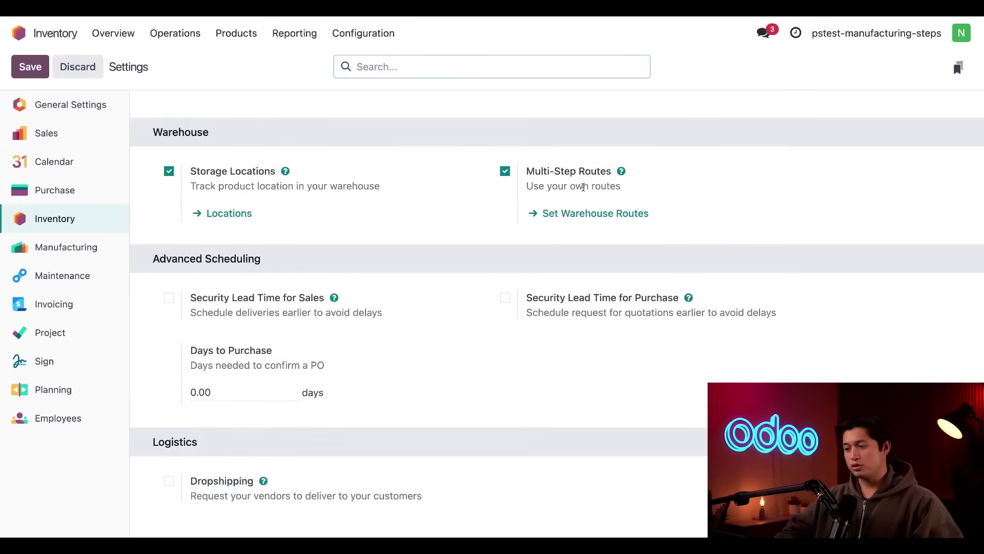
{"action": "mouse_move", "coordinate": [567, 188]}
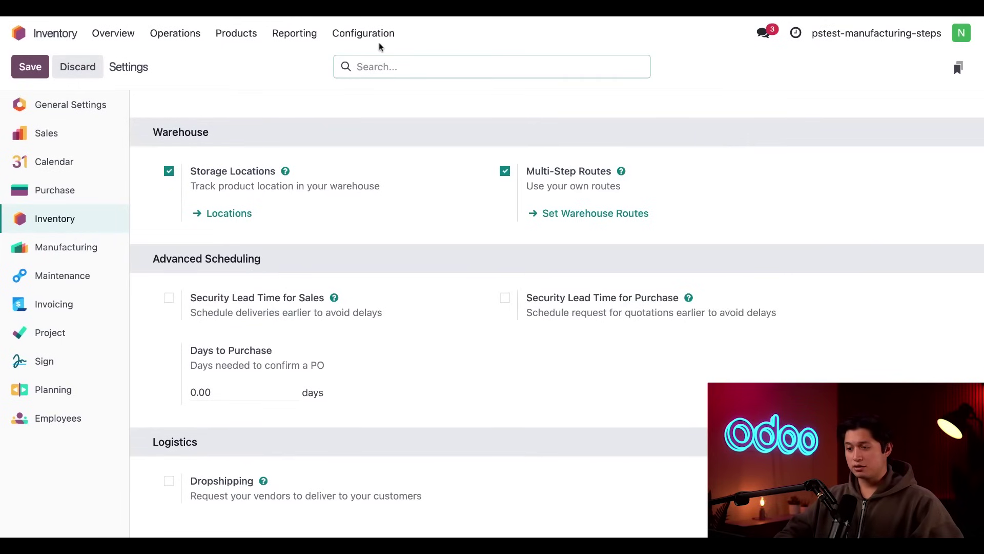
Set Main Warehouse Manufacture to 'Pick components, manufacture, then store products (3 steps)'.
{"action": "left_click", "coordinate": [359, 39]}
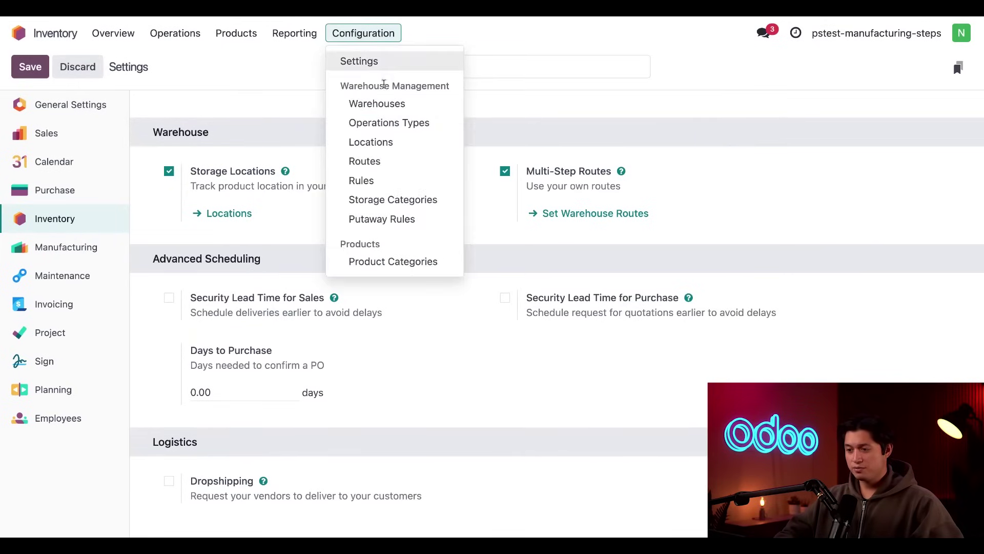
{"action": "left_click", "coordinate": [399, 105]}
{"action": "left_click", "coordinate": [235, 132]}
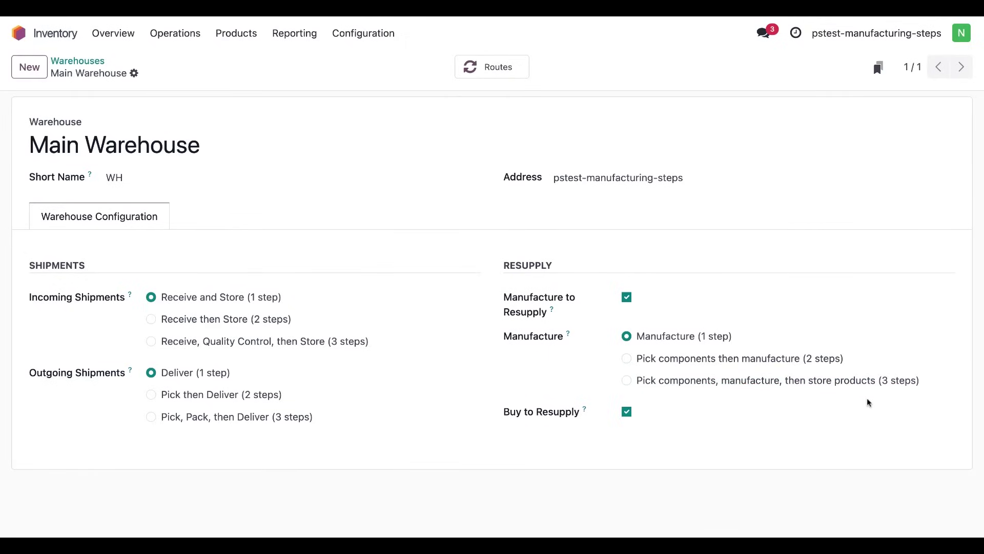
{"action": "left_click", "coordinate": [626, 382]}
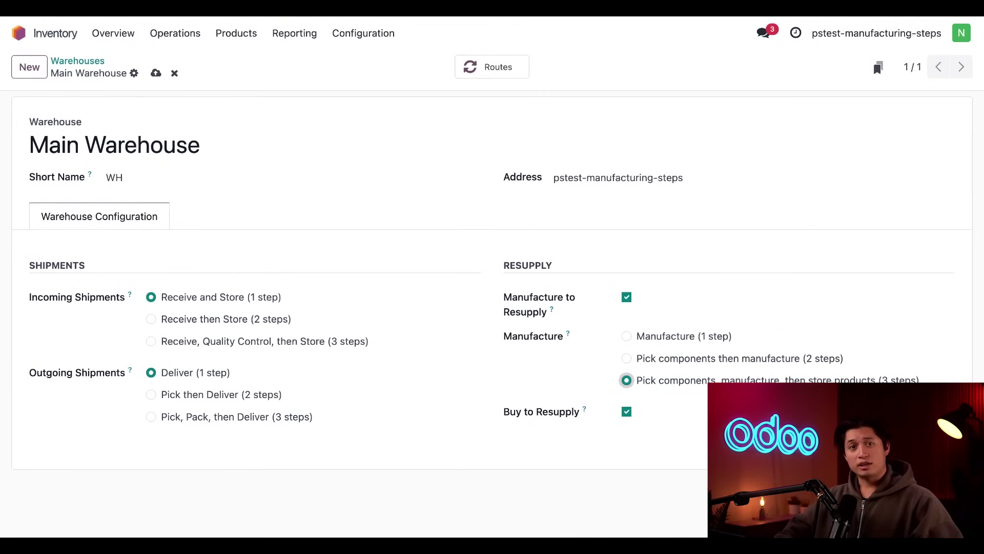
Start a new manufacturing order with Lamp as the product.
{"action": "left_click", "coordinate": [31, 33]}
{"action": "left_click", "coordinate": [350, 325]}
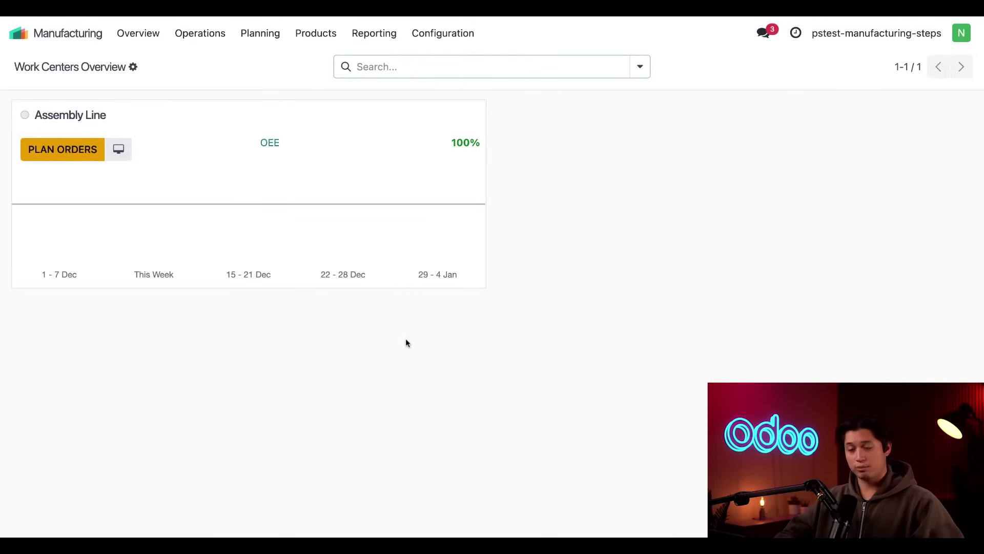
{"action": "left_click", "coordinate": [202, 31]}
{"action": "left_click", "coordinate": [251, 66]}
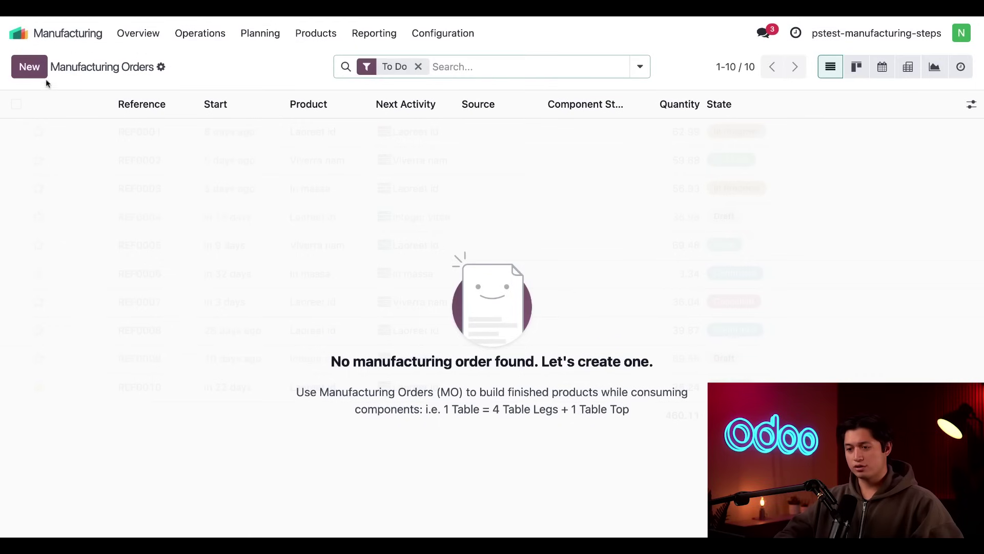
{"action": "left_click", "coordinate": [31, 70]}
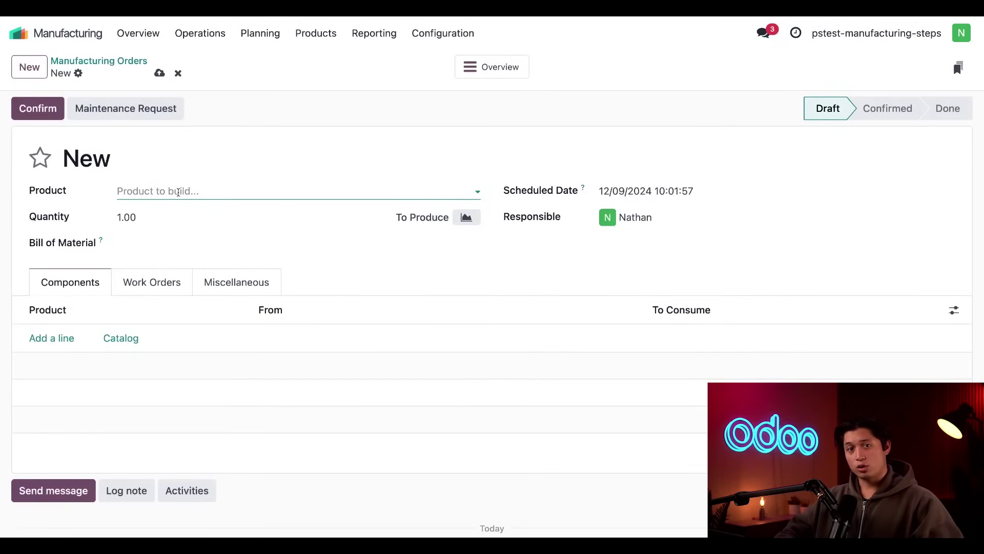
{"action": "left_click", "coordinate": [204, 188]}
{"action": "left_click", "coordinate": [186, 215]}
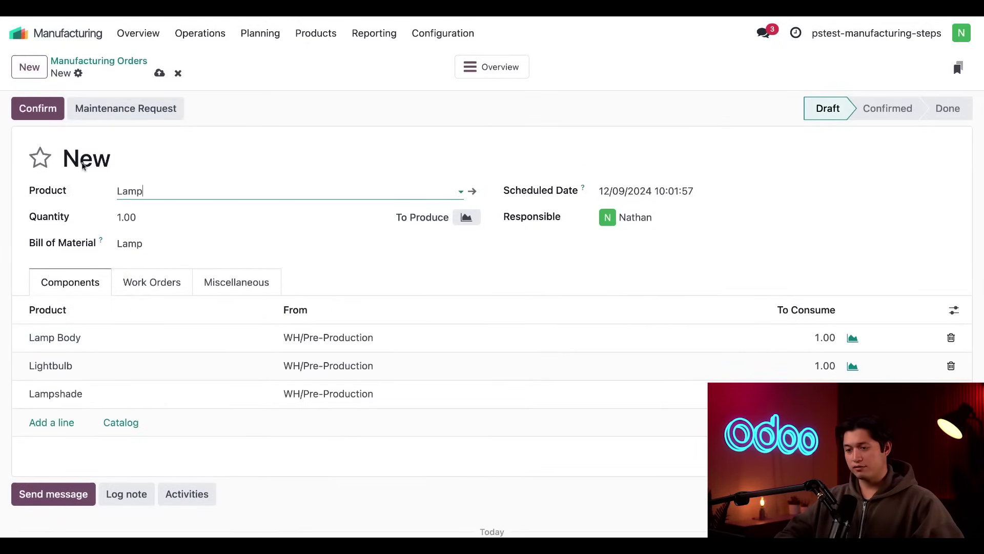
Confirm the order as WH/MO/00014, pulling components from WH/Pre-Production.
{"action": "left_click", "coordinate": [37, 108]}
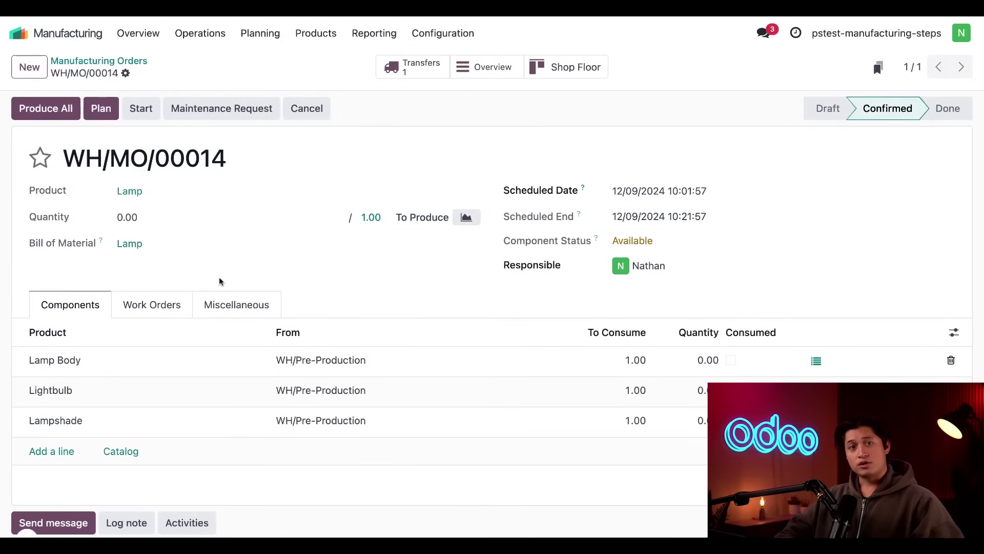
{"action": "scroll", "coordinate": [131, 439], "scroll_direction": "down", "scroll_amount": 4}
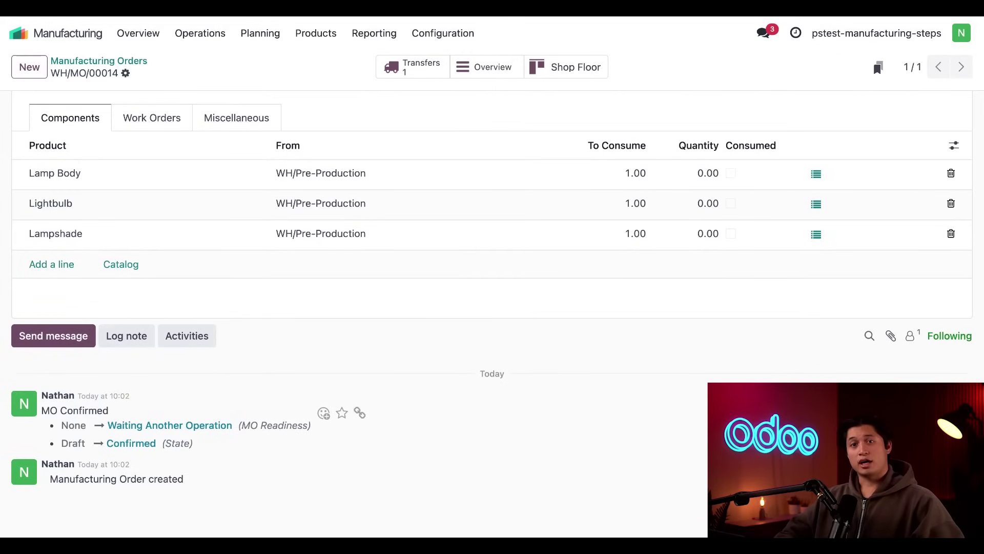
{"action": "scroll", "coordinate": [321, 347], "scroll_direction": "up", "scroll_amount": 4}
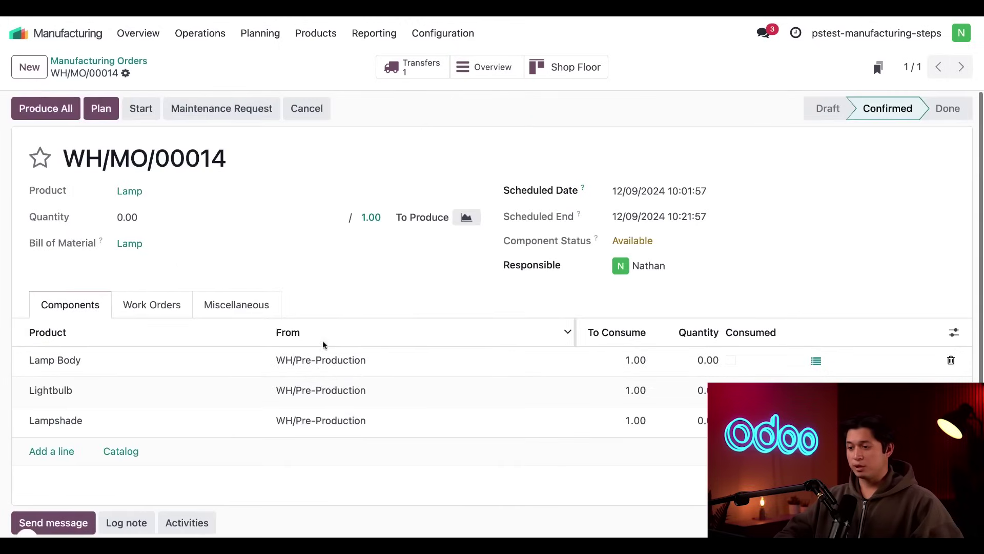
Validate pick-components transfer WH/PC/00008, then return to WH/MO/00014 showing components available.
{"action": "left_click", "coordinate": [419, 76]}
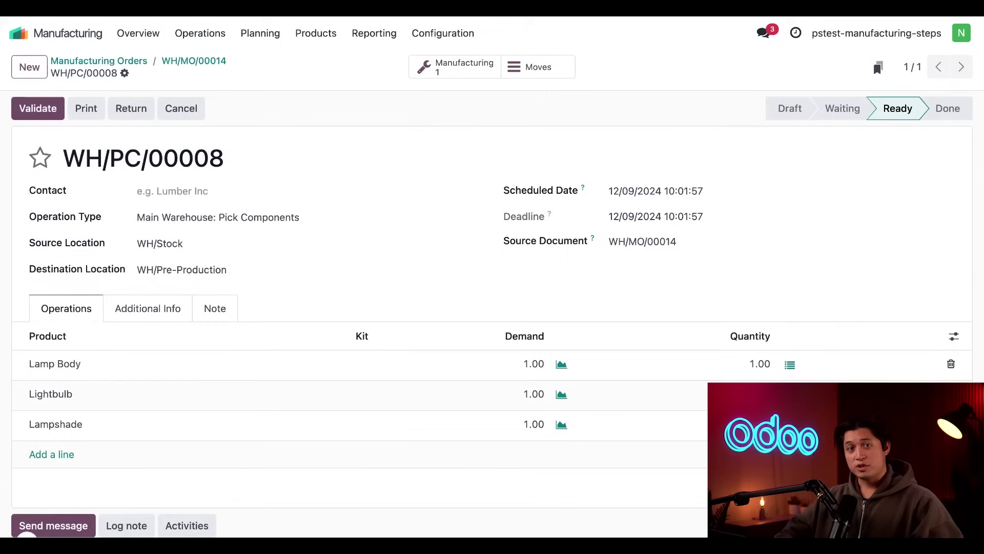
{"action": "left_click", "coordinate": [38, 111]}
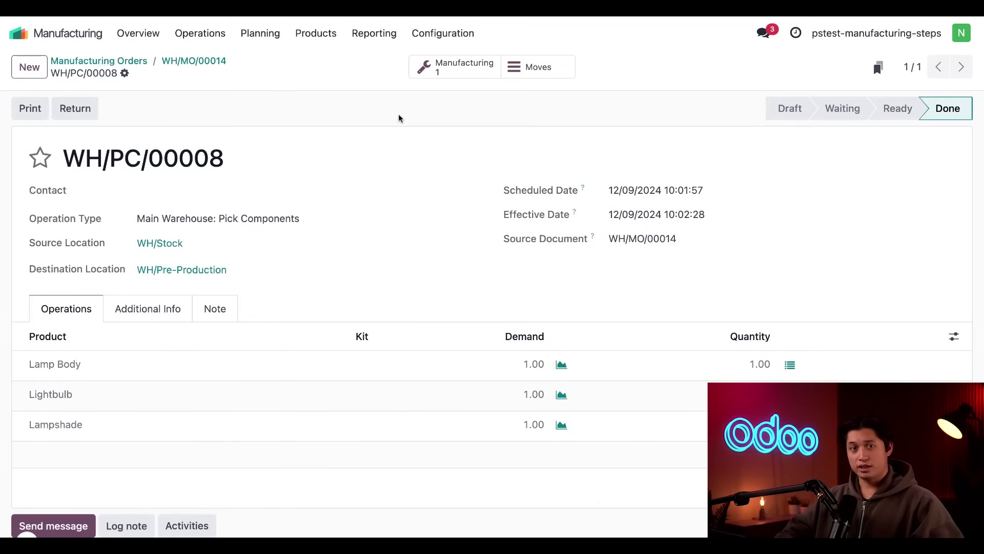
{"action": "left_click", "coordinate": [459, 72]}
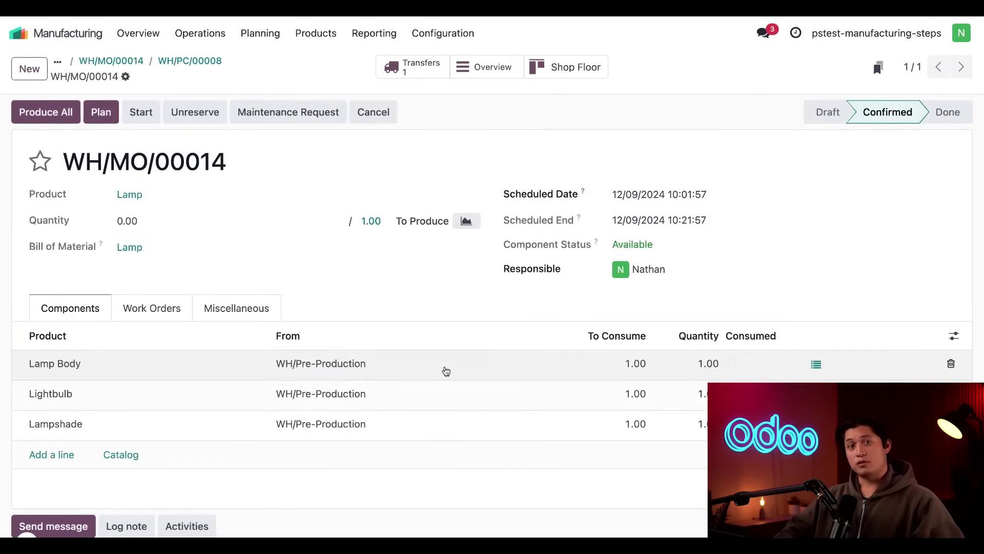
{"action": "scroll", "coordinate": [446, 369], "scroll_direction": "down", "scroll_amount": 4}
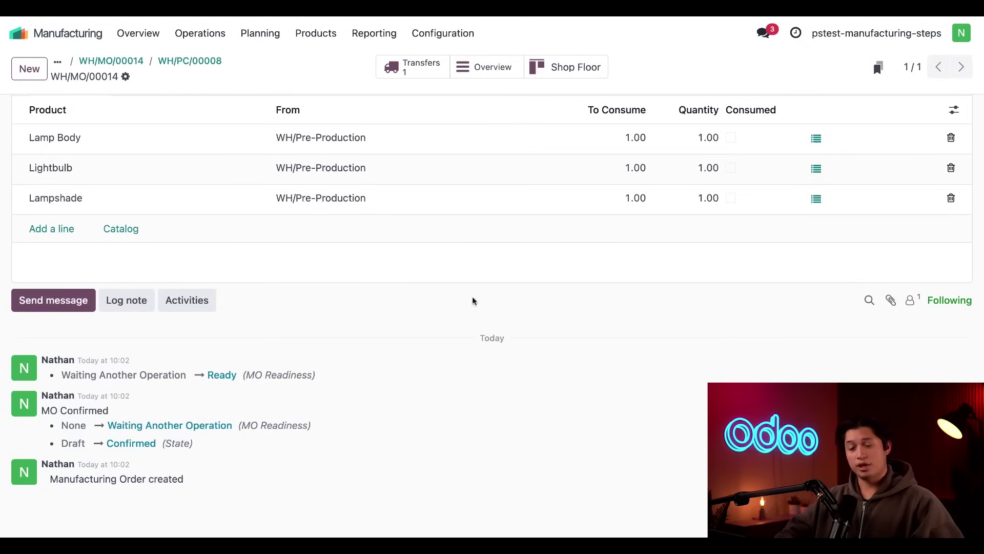
{"action": "scroll", "coordinate": [472, 296], "scroll_direction": "up", "scroll_amount": 5}
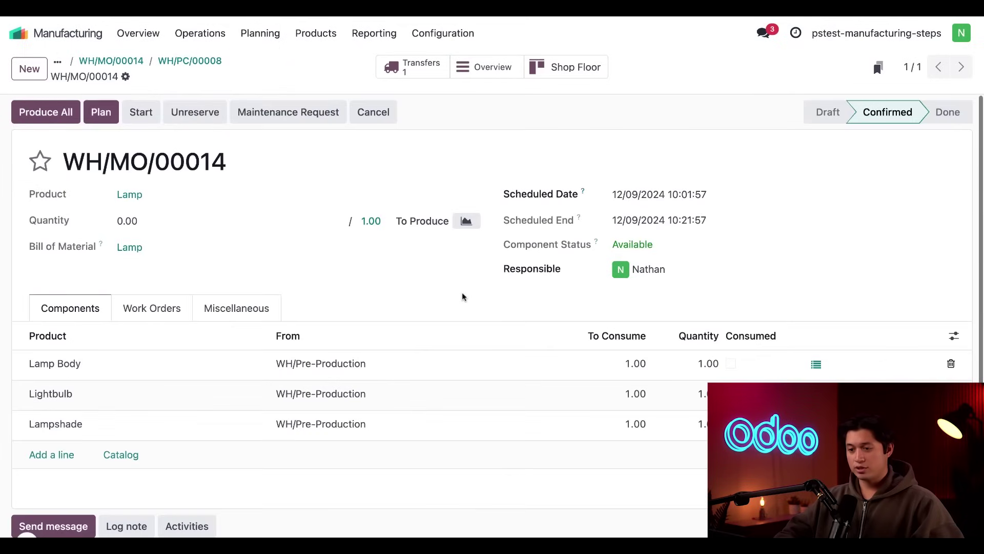
Produce all on WH/MO/00014, completing one Lamp from WH/Pre-Production components.
{"action": "left_click", "coordinate": [63, 113]}
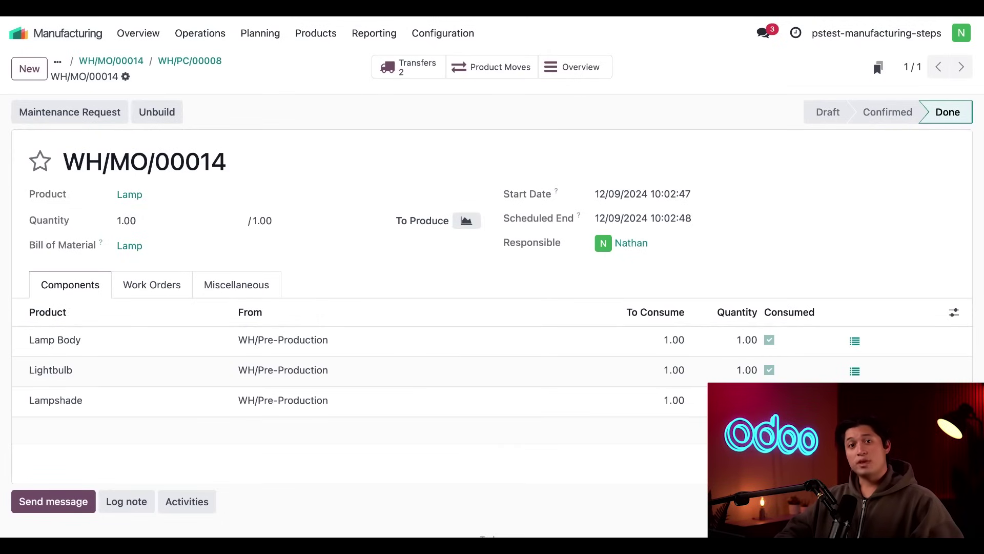
Validate transfer WH/SFP/00007 moving the Lamp from WH/Post-Production to WH/Stock.
{"action": "left_click", "coordinate": [418, 67]}
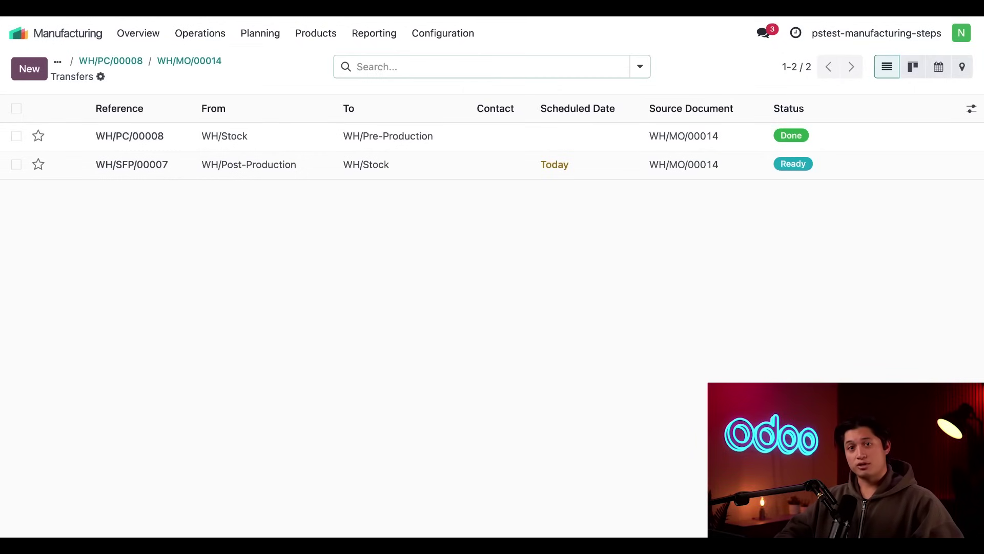
{"action": "left_click", "coordinate": [470, 168]}
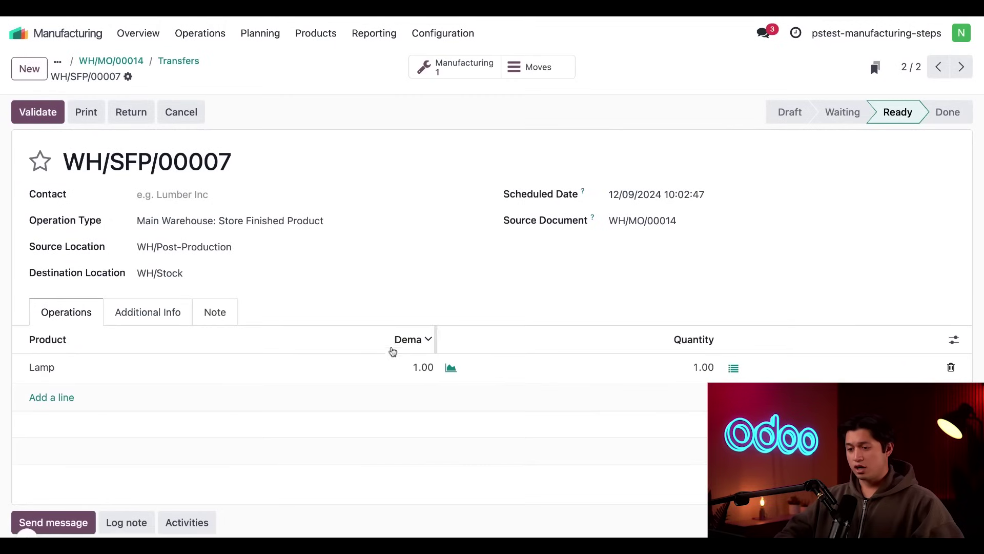
{"action": "left_click", "coordinate": [45, 112]}
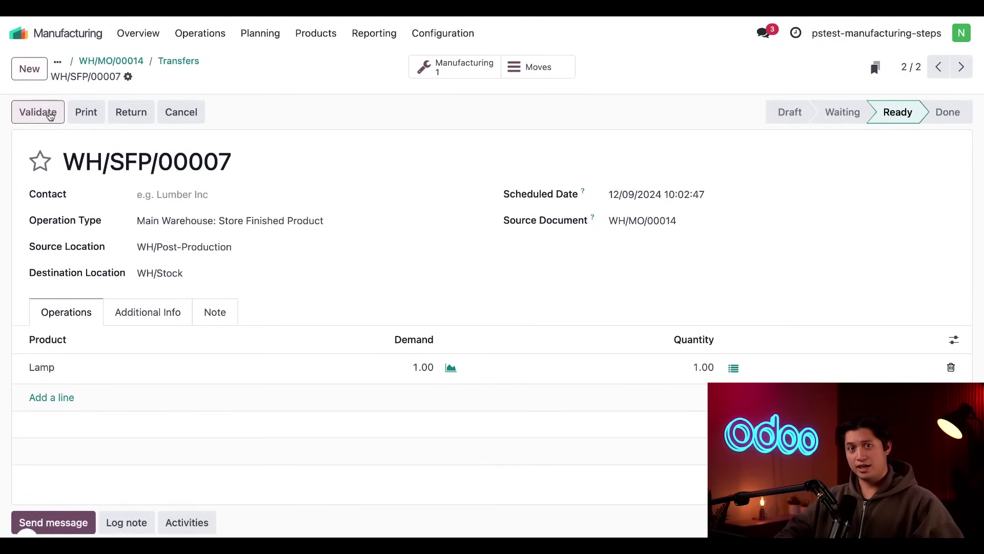